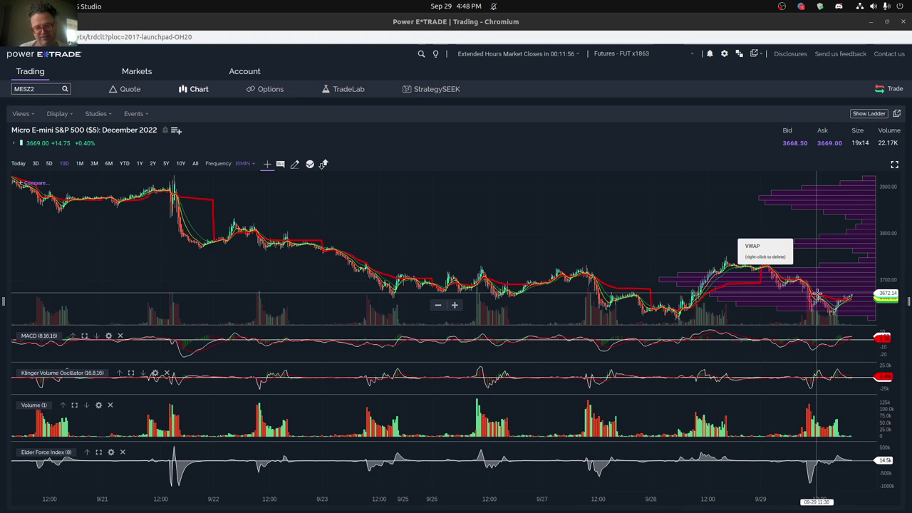
Switch from the futures chart to the Finviz stock market heat map
key(alt+Tab)
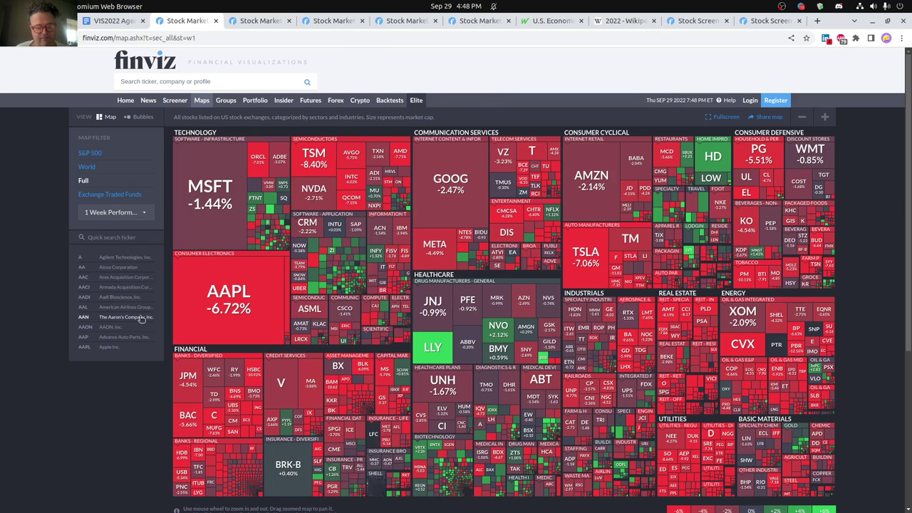
mouse_move(191, 319)
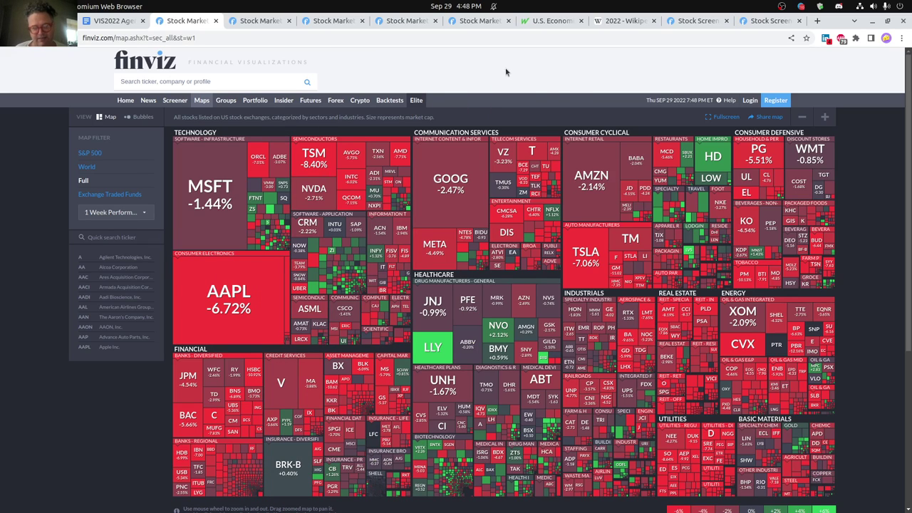
Show the Finviz heat map of all US-listed stocks' one-month performance
click(260, 22)
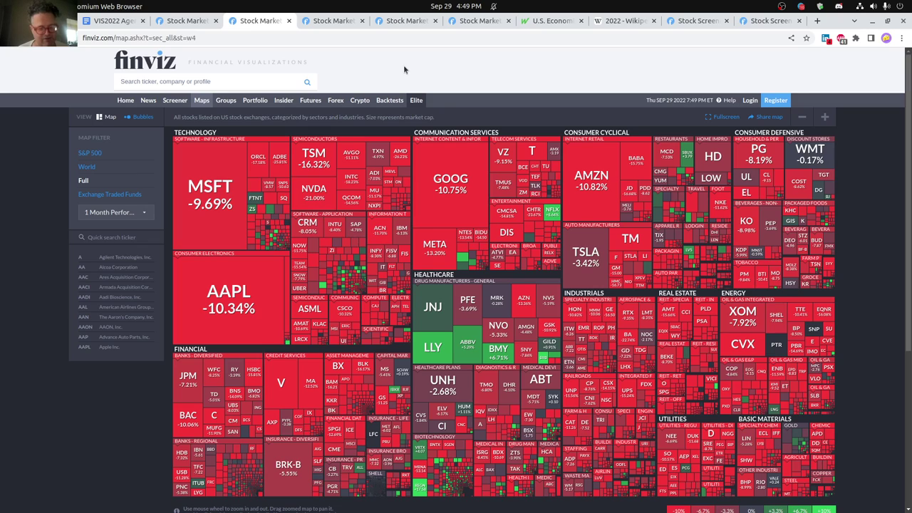
key(ctrl+Tab)
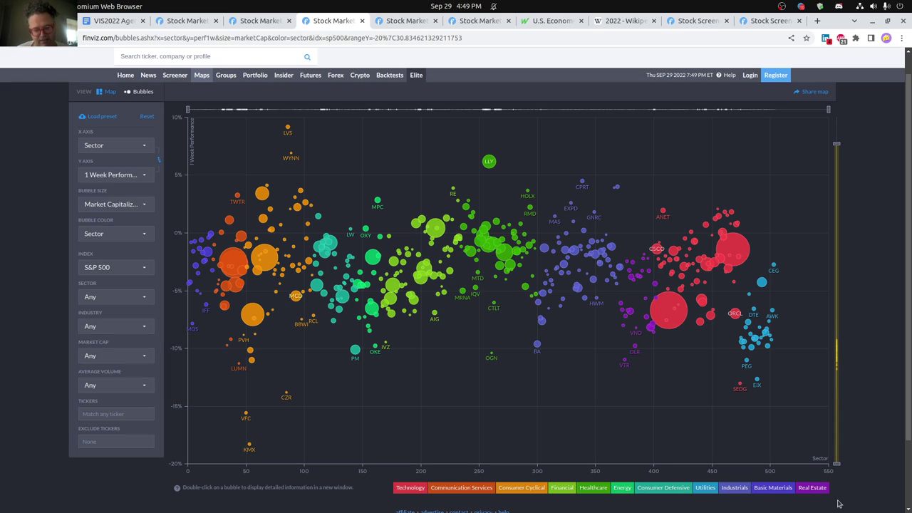
mouse_move(663, 320)
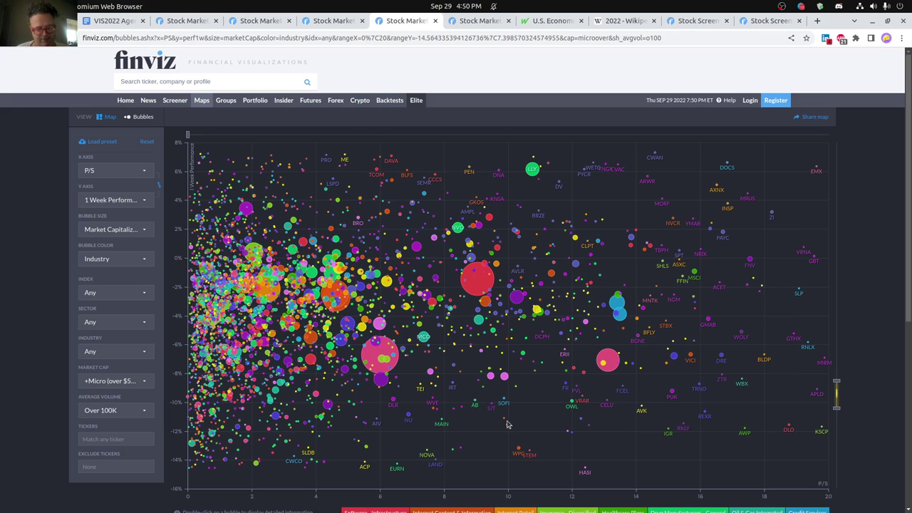
Inspect individual stock bubbles on the Finviz bubble chart
mouse_move(474, 291)
mouse_move(269, 296)
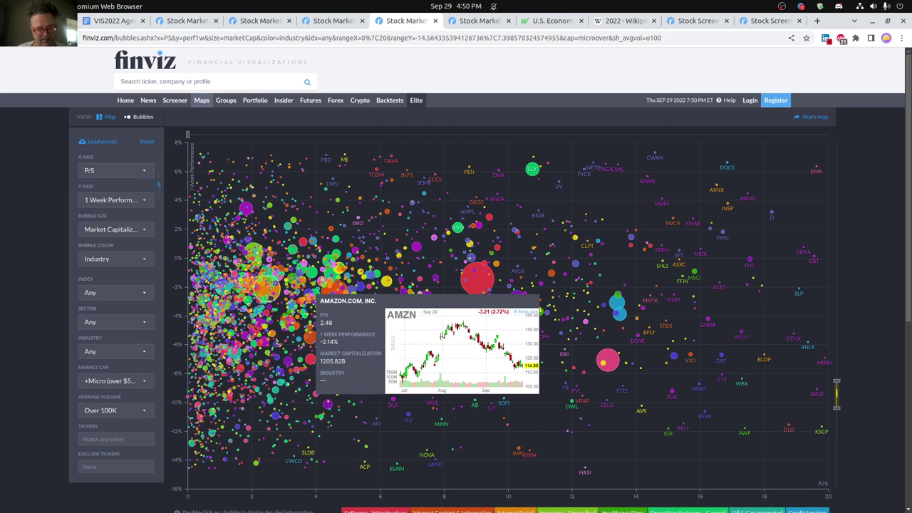
mouse_move(221, 288)
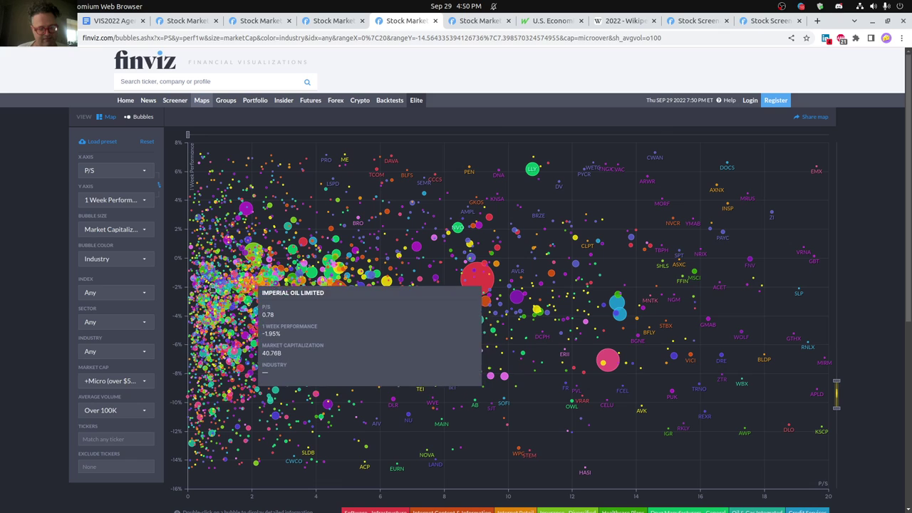
mouse_move(211, 340)
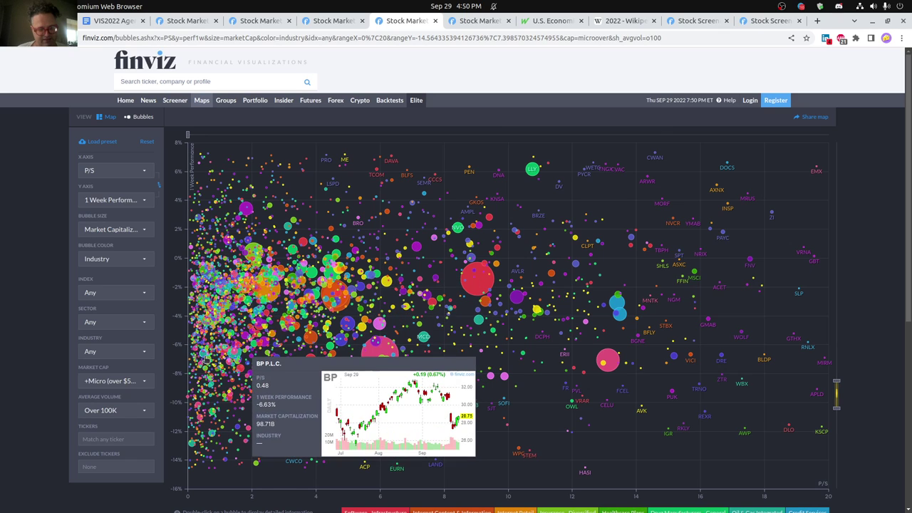
mouse_move(236, 355)
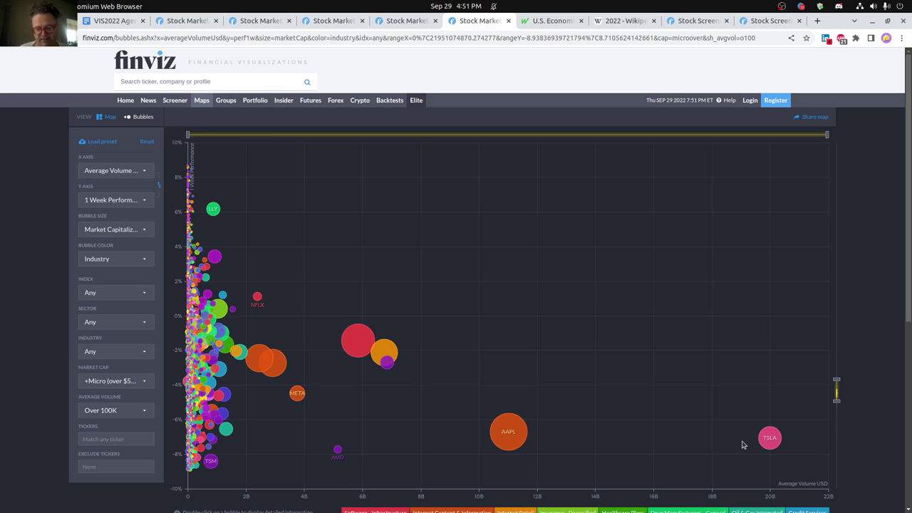
Inspect the TSLA, AAPL and AMZN bubbles on the dollar-volume versus one-week performance chart
mouse_move(772, 442)
mouse_move(518, 445)
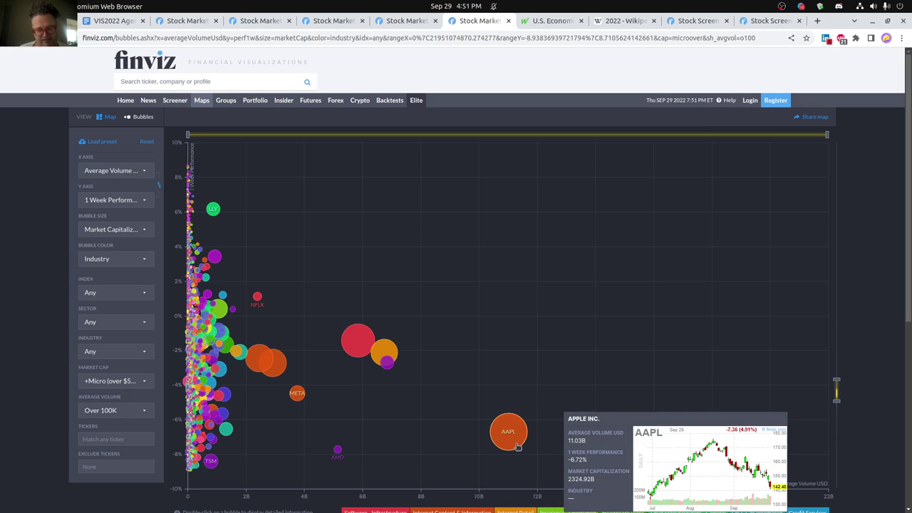
mouse_move(380, 351)
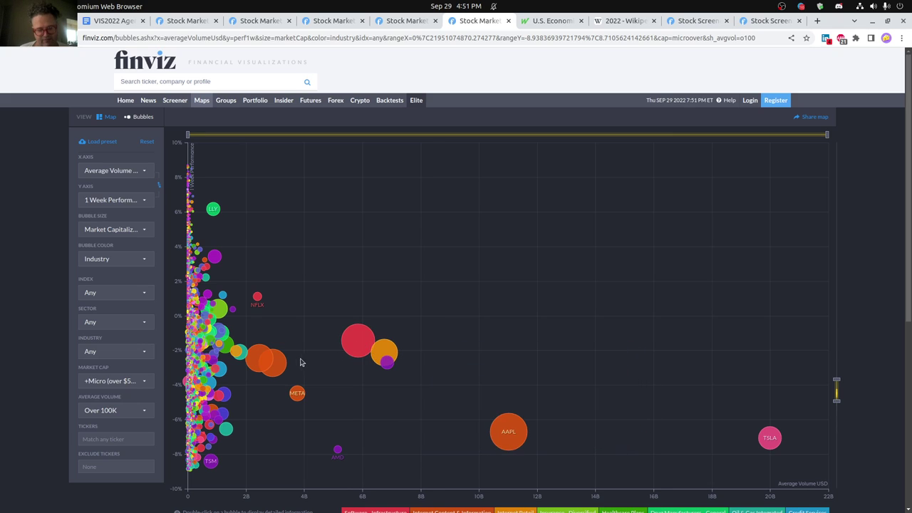
mouse_move(266, 364)
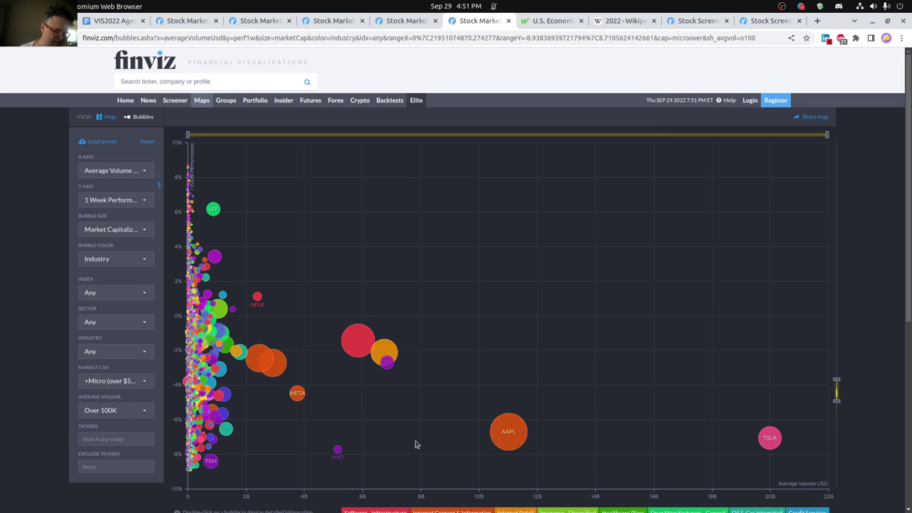
key(ctrl+Tab)
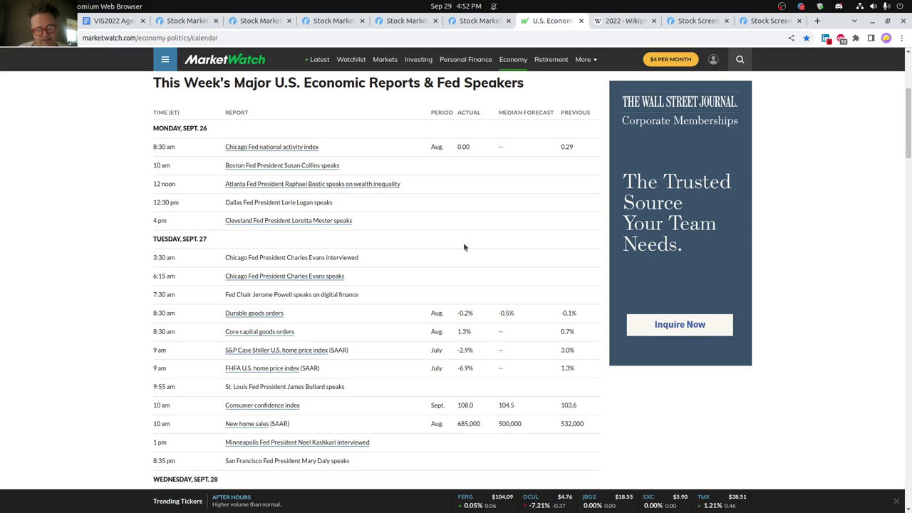
scroll(463, 248, down, 1)
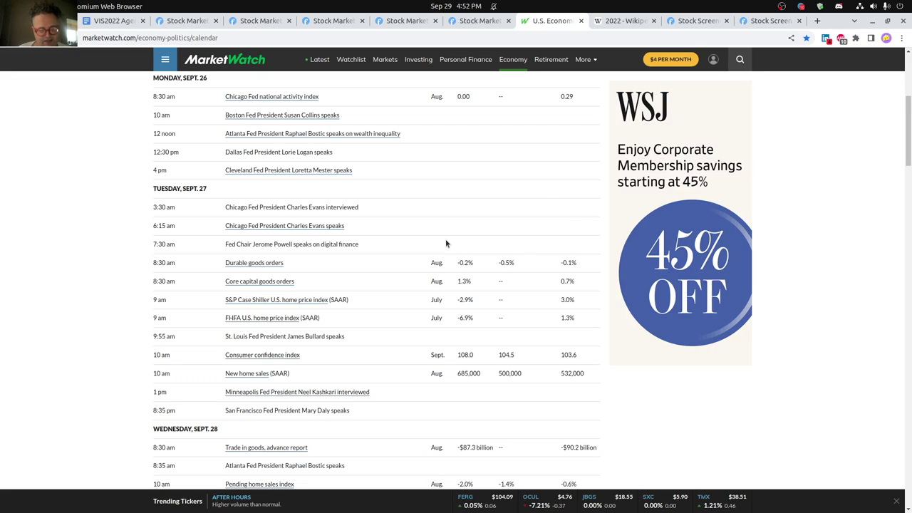
scroll(445, 240, down, 2)
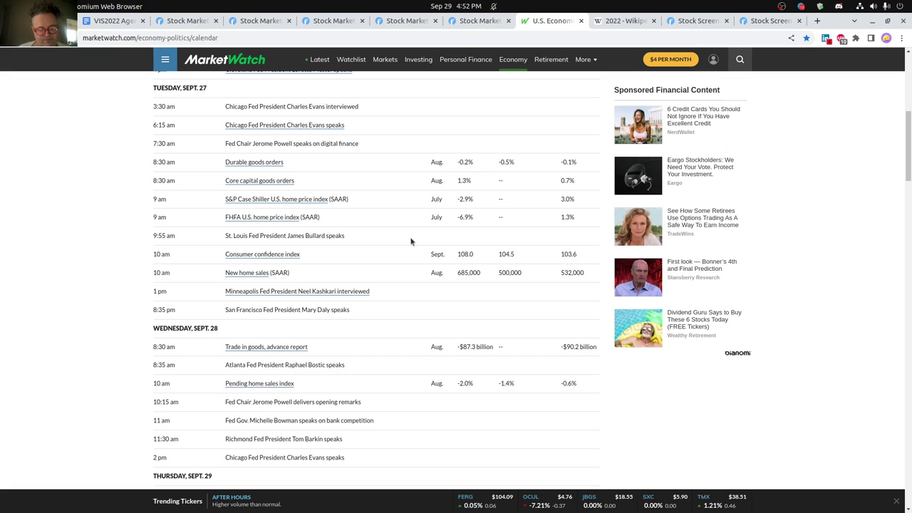
scroll(411, 241, down, 1)
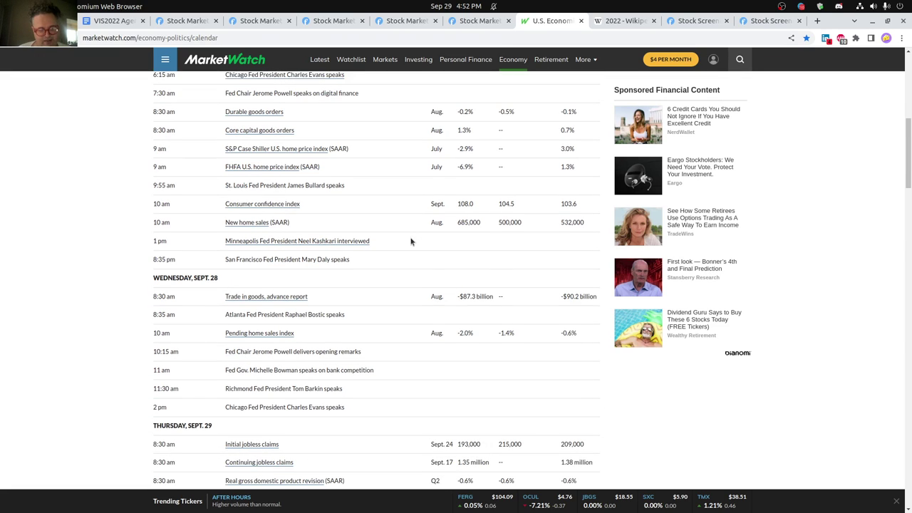
scroll(411, 242, down, 1)
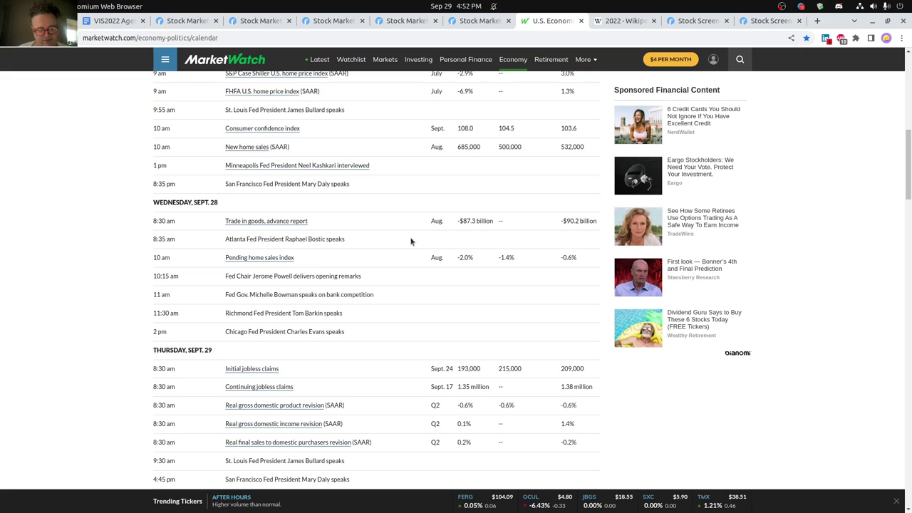
scroll(410, 242, down, 4)
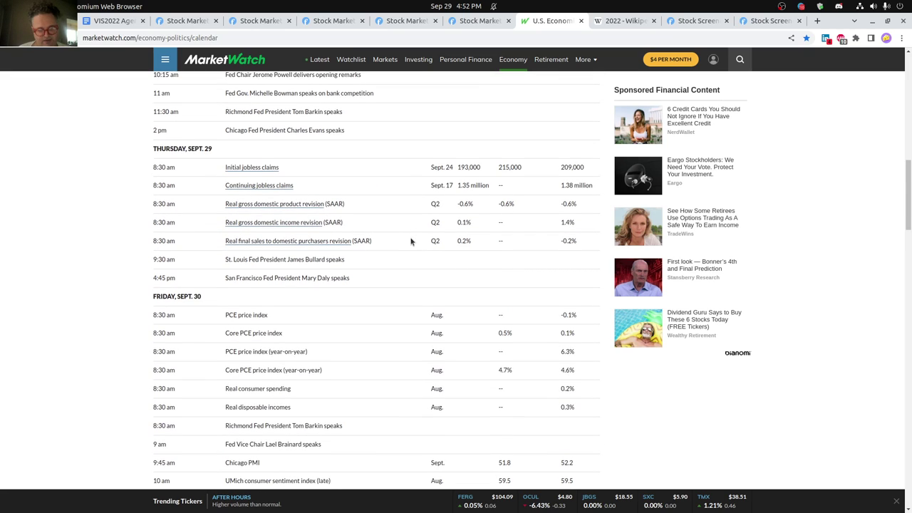
scroll(411, 242, down, 3)
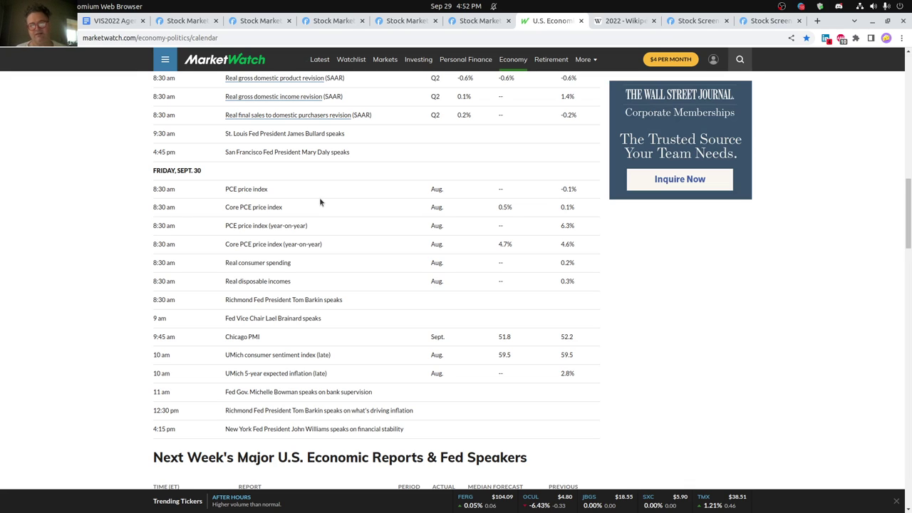
scroll(319, 198, up, 2)
scroll(320, 198, up, 2)
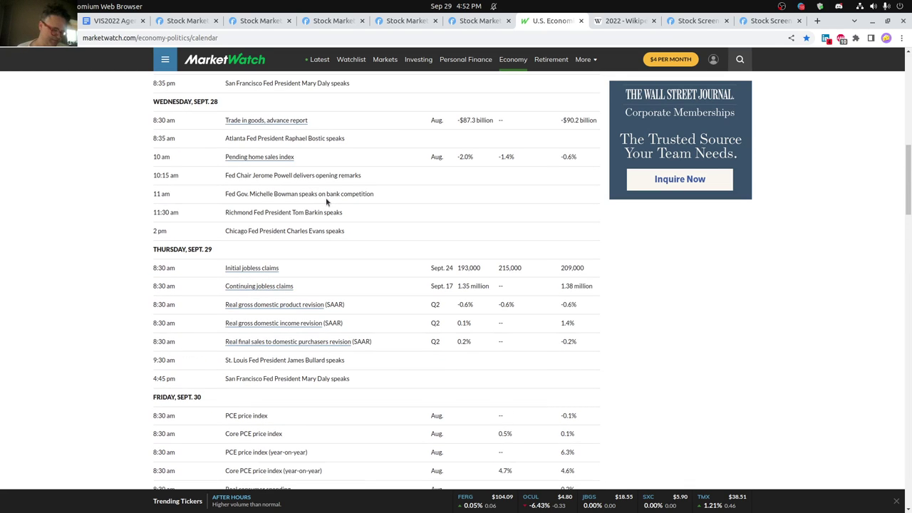
Switch to the Wikipedia '2022' article
key(ctrl+Tab)
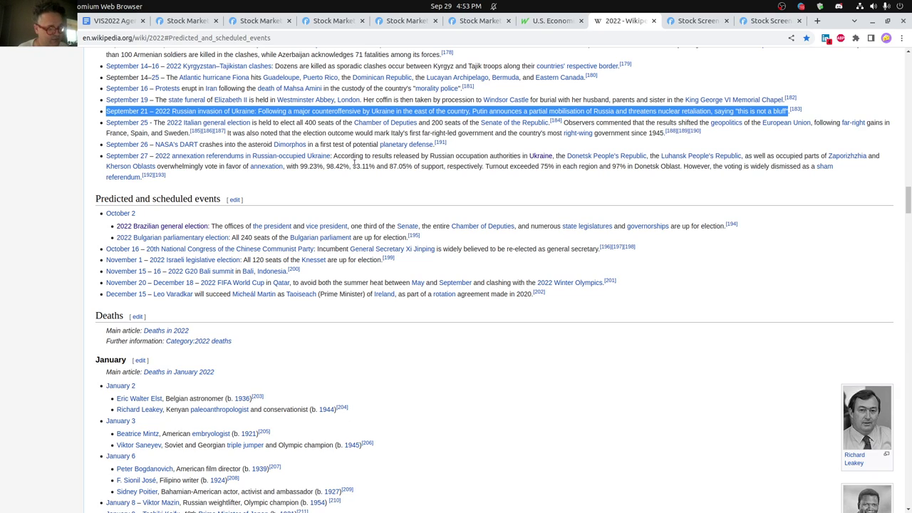
Move through the Finviz screeners to the one for declining, shortable stocks
key(ctrl+Tab)
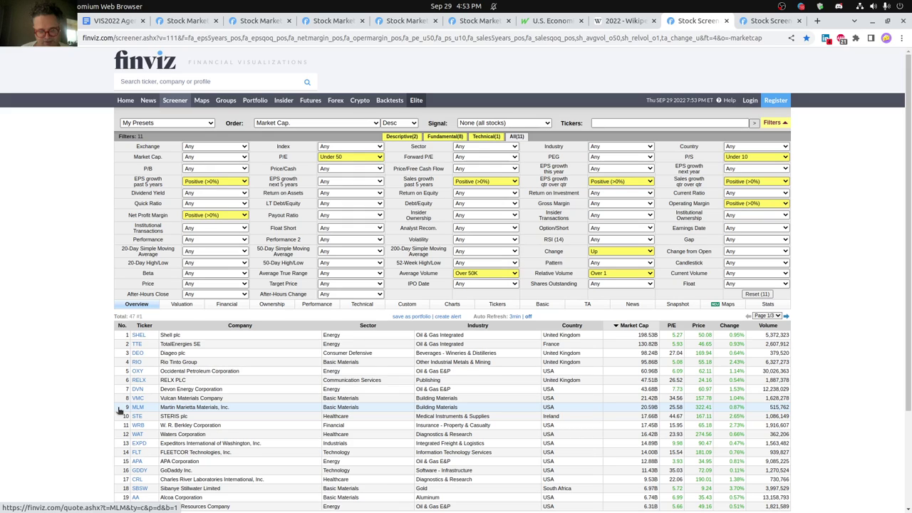
click(775, 23)
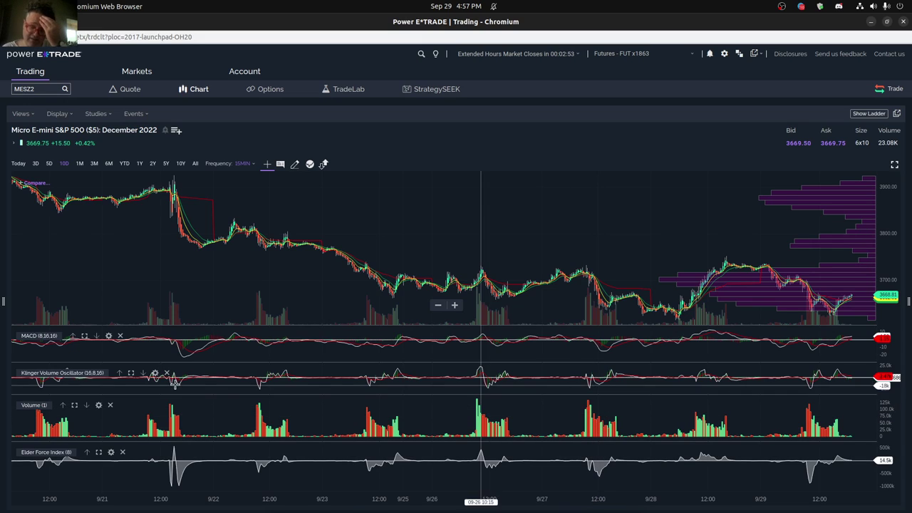
Enlarge the Klinger Volume Oscillator study pane on the chart
click(131, 375)
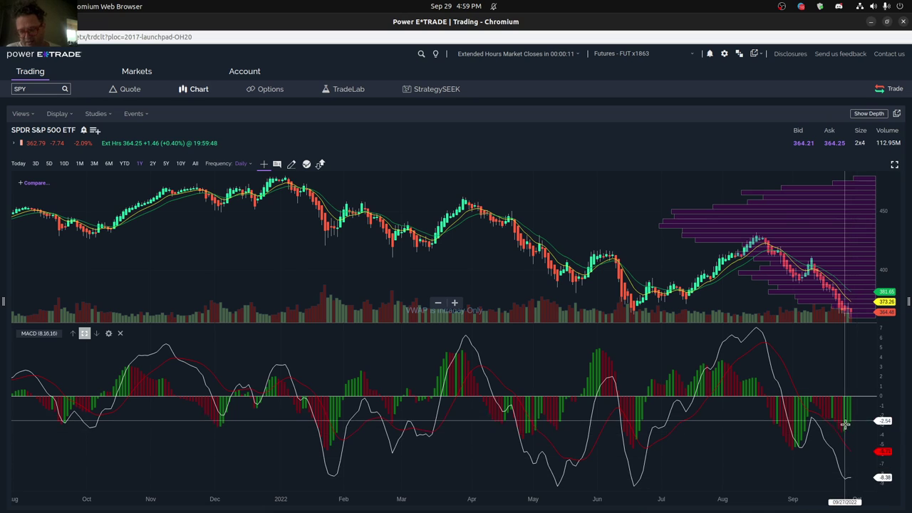
Zoom the SPY chart's time axis in to roughly January–September 2022
scroll(835, 432, up, 2)
scroll(835, 432, up, 2)
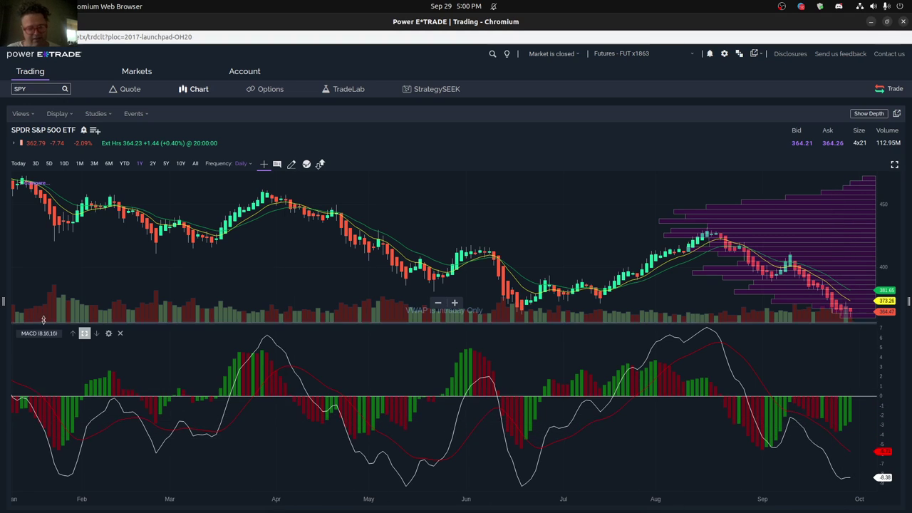
Restore all study panes, then maximize the Klinger Volume Oscillator (16,8,16) pane
click(84, 333)
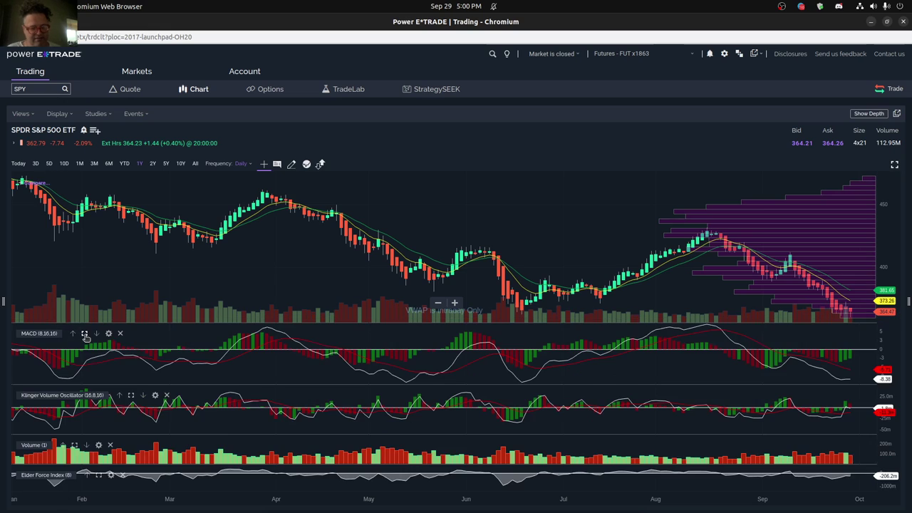
click(131, 396)
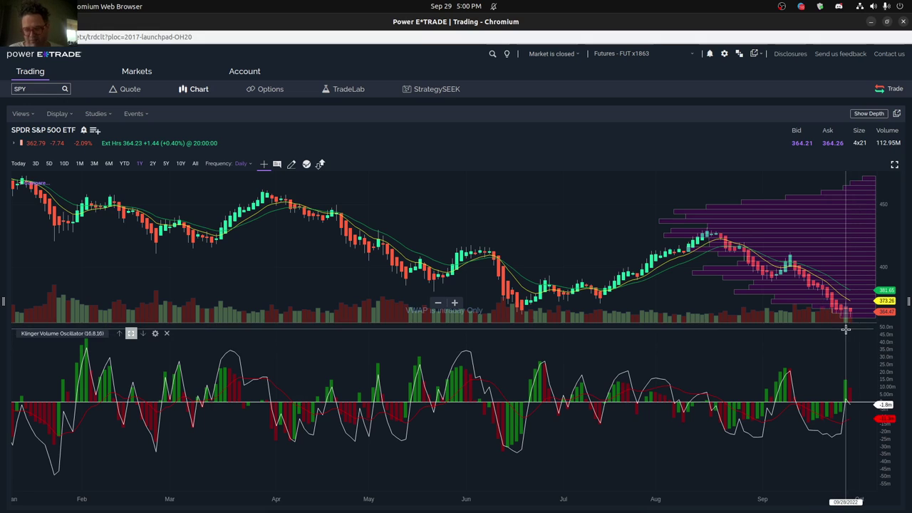
Choose a different SPY chart type, restore the study panes and enlarge the Volume study
click(61, 114)
click(43, 205)
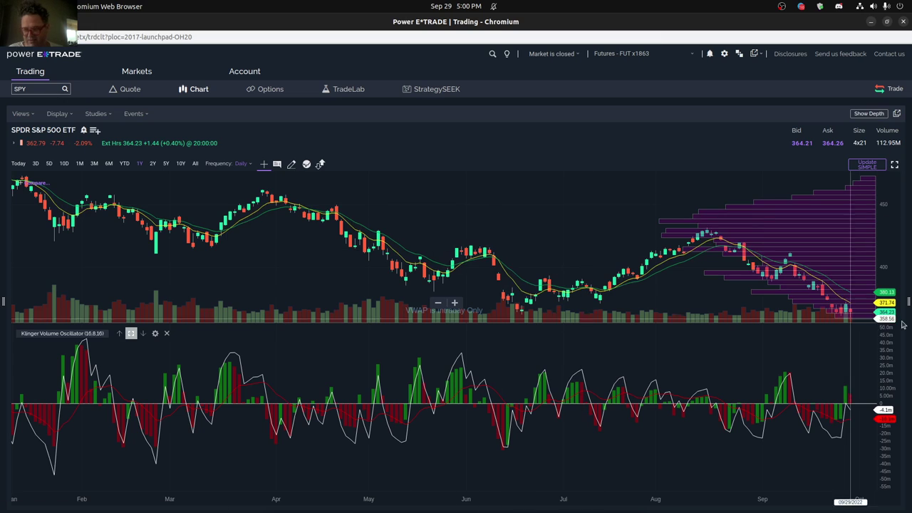
click(130, 335)
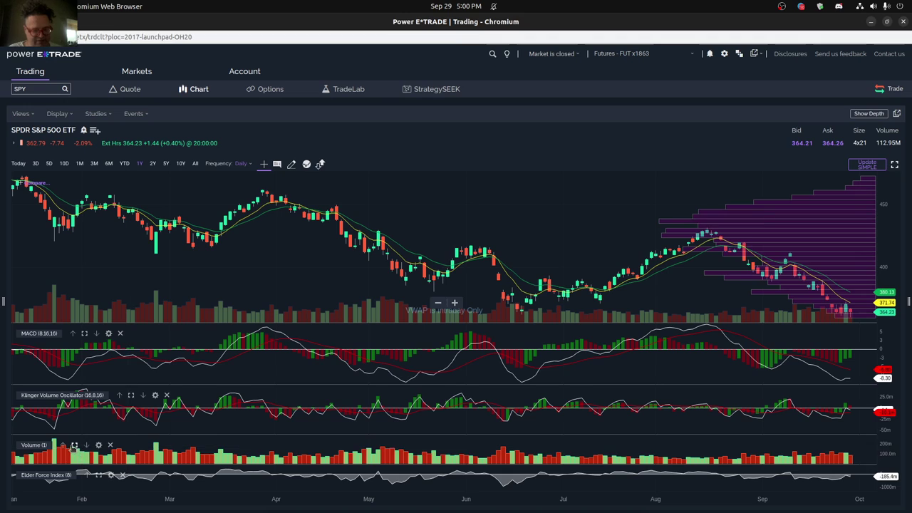
click(74, 446)
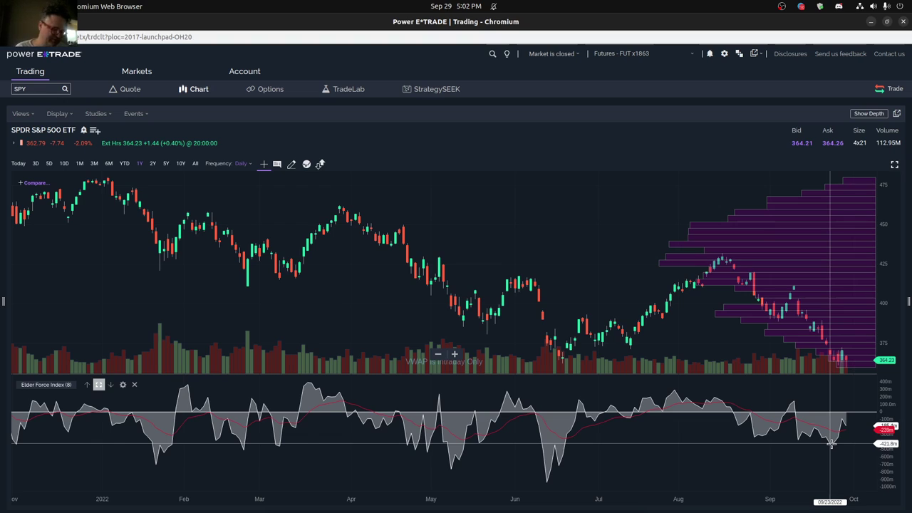
Cycle the lower SPY study pane to Twiggs Money Flow
click(110, 385)
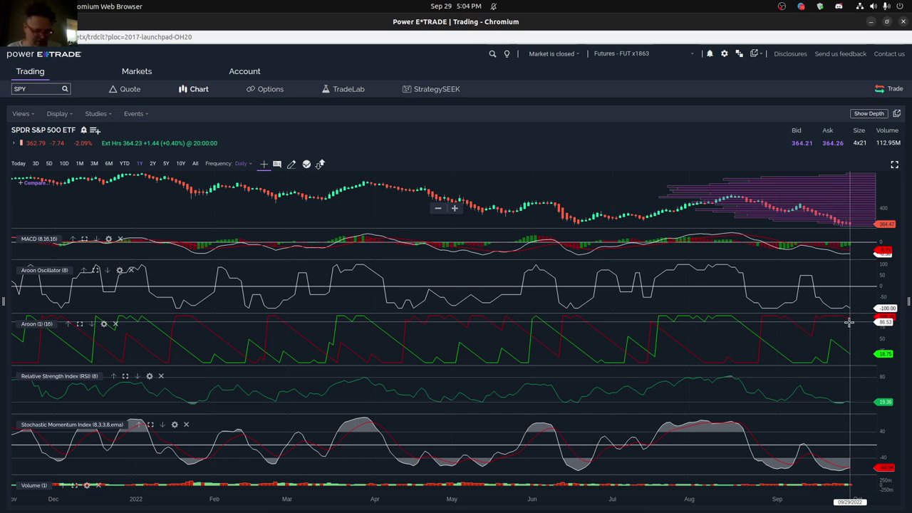
Maximize the Stochastic Momentum Index pane, then switch the enlarged pane to MACD (8,16,16)
click(150, 425)
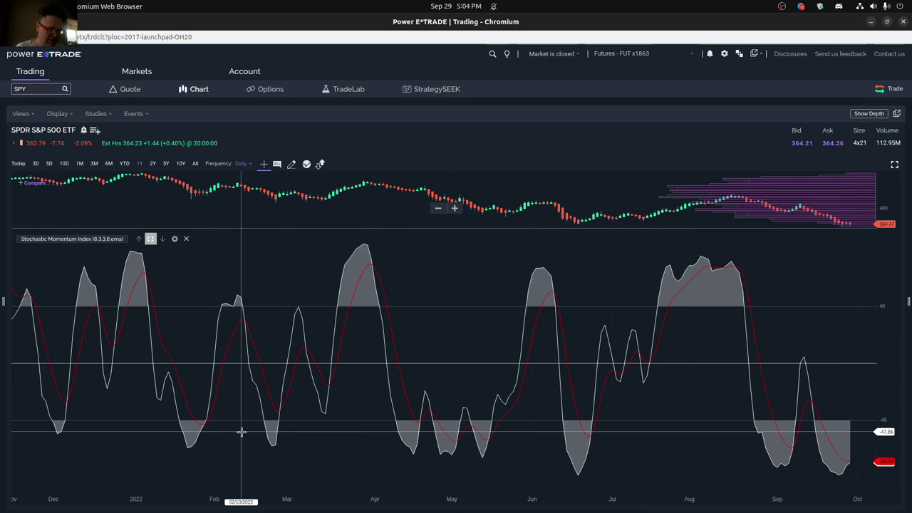
click(150, 238)
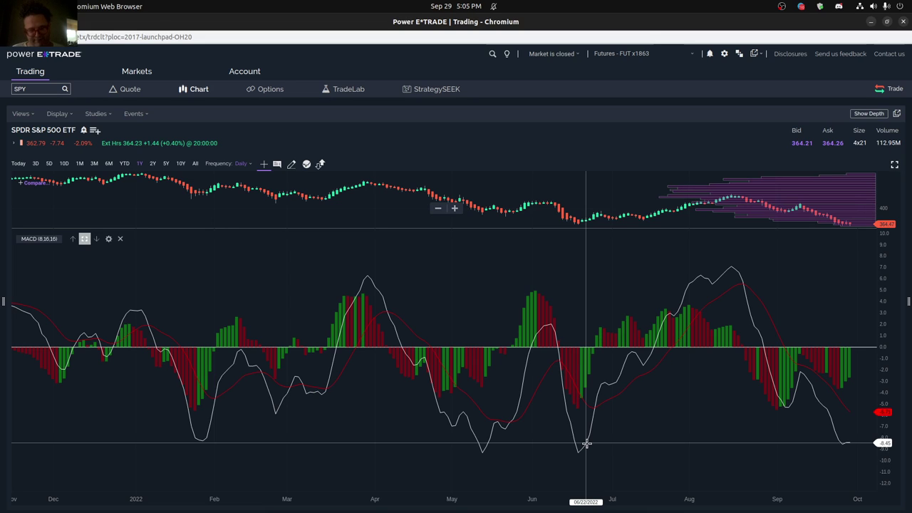
Zoom the SPY daily chart out to years of MACD history, then switch to the Finviz browser
scroll(586, 443, down, 5)
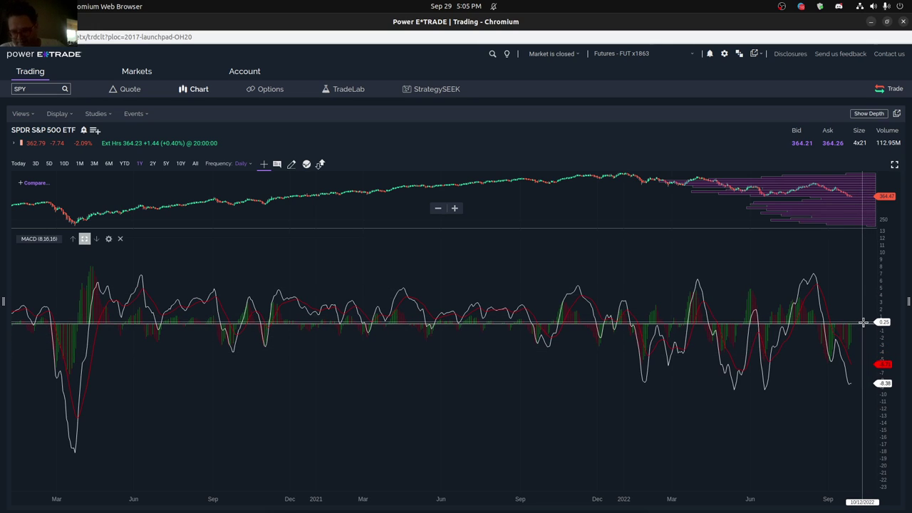
key(alt+Tab)
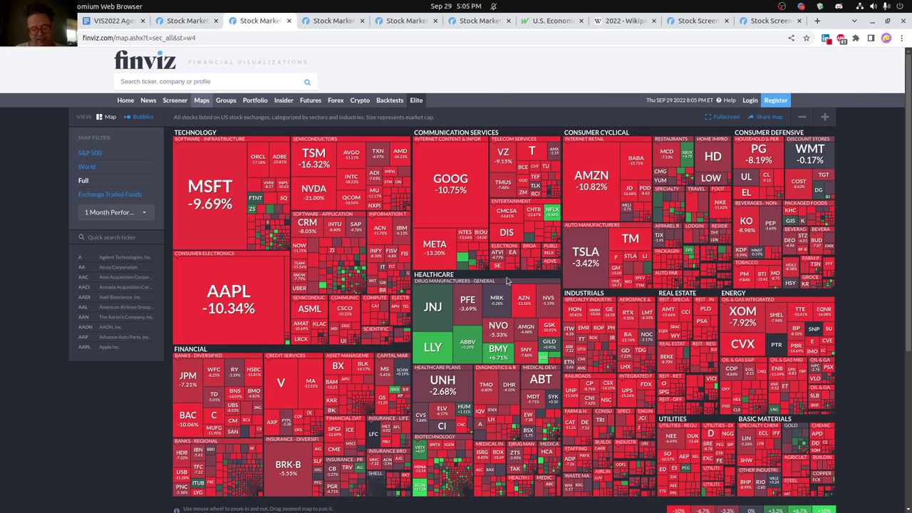
Switch to the second Stock Market tab showing the 1 Week Performance heat map
click(184, 21)
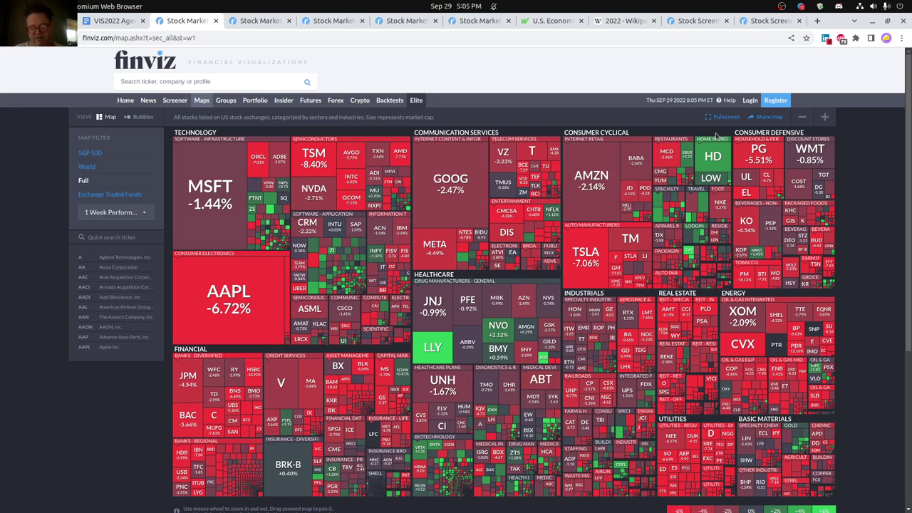
mouse_move(270, 147)
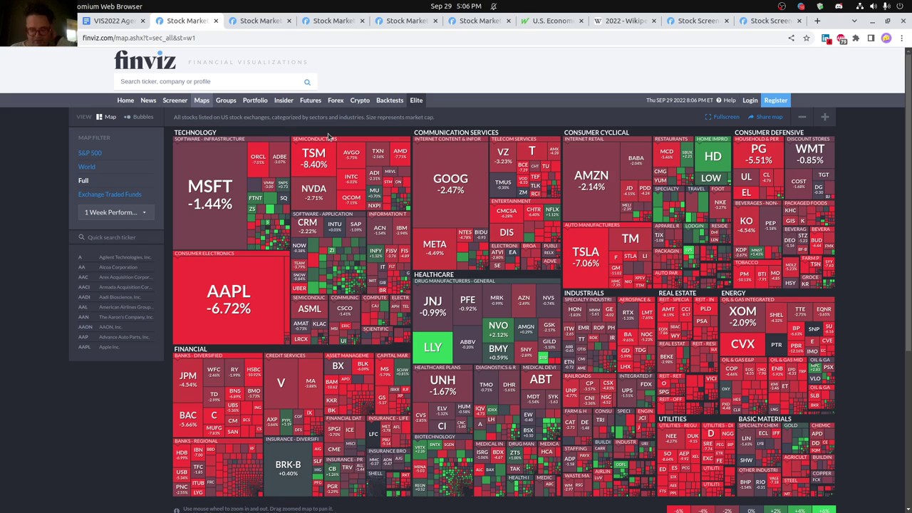
Return to the Power E*TRADE window with the SPY chart
key(alt+Tab)
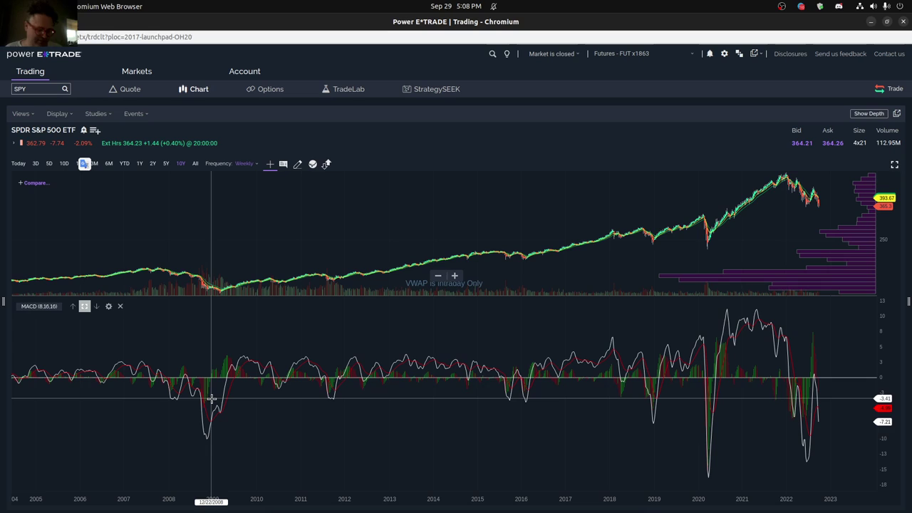
Zoom the weekly SPY chart out to all data, back to 1993
scroll(420, 340, down, 3)
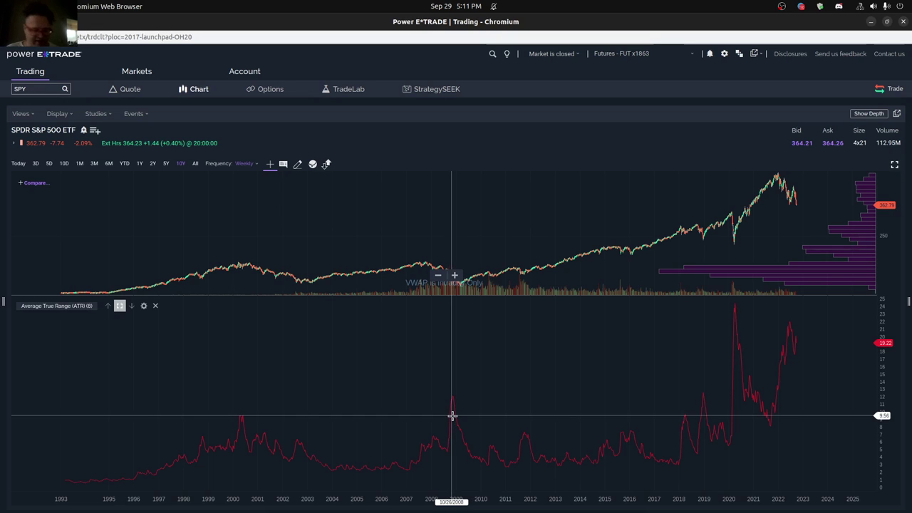
Measure SPY's decline from the 2022 high across 11 bars with the Measure tool
drag(799, 217, 803, 211)
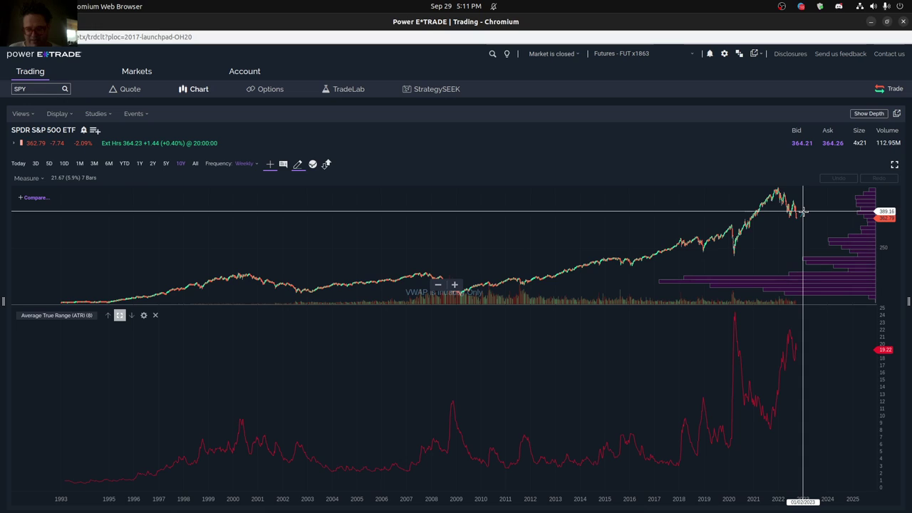
drag(803, 212, 806, 212)
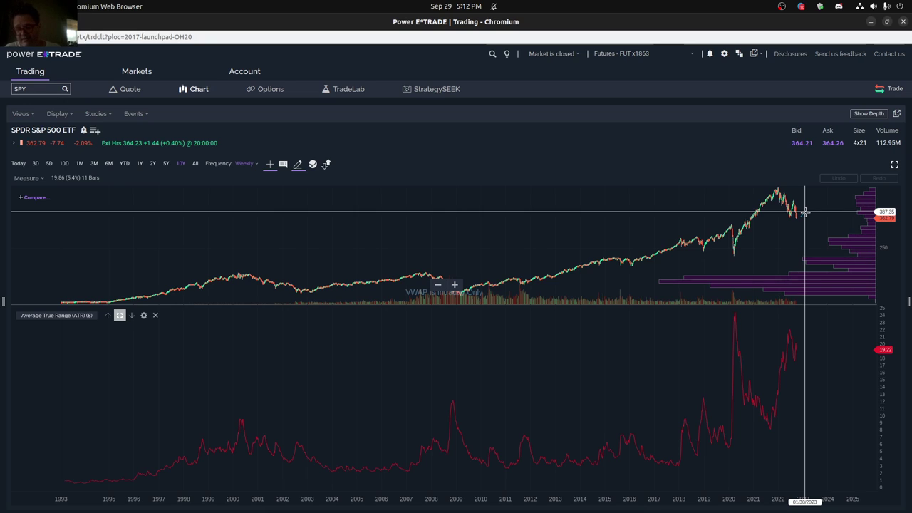
drag(805, 212, 804, 236)
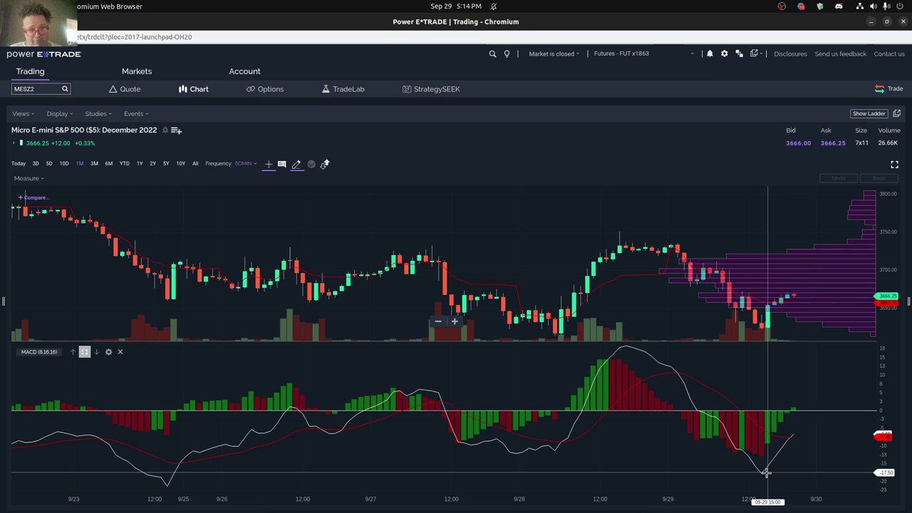
Zoom out the MESZ2 hourly chart so it reaches back to September 19
scroll(766, 472, down, 3)
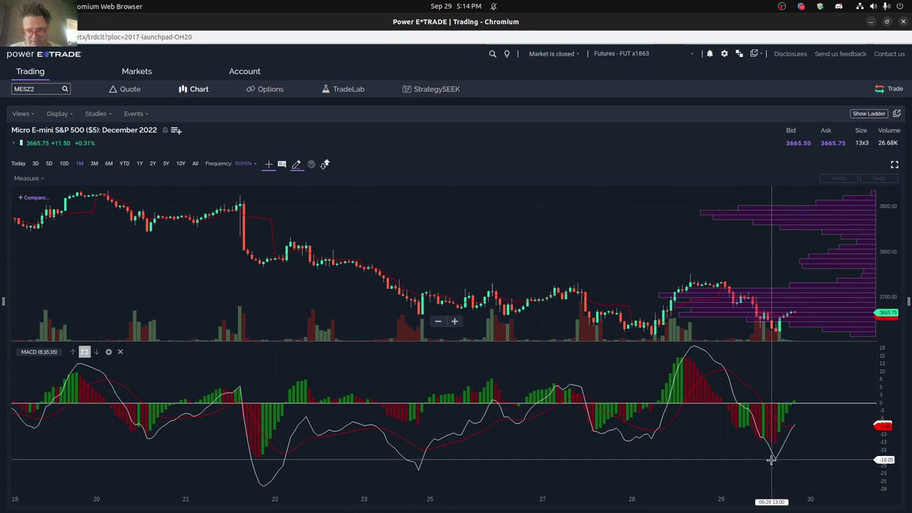